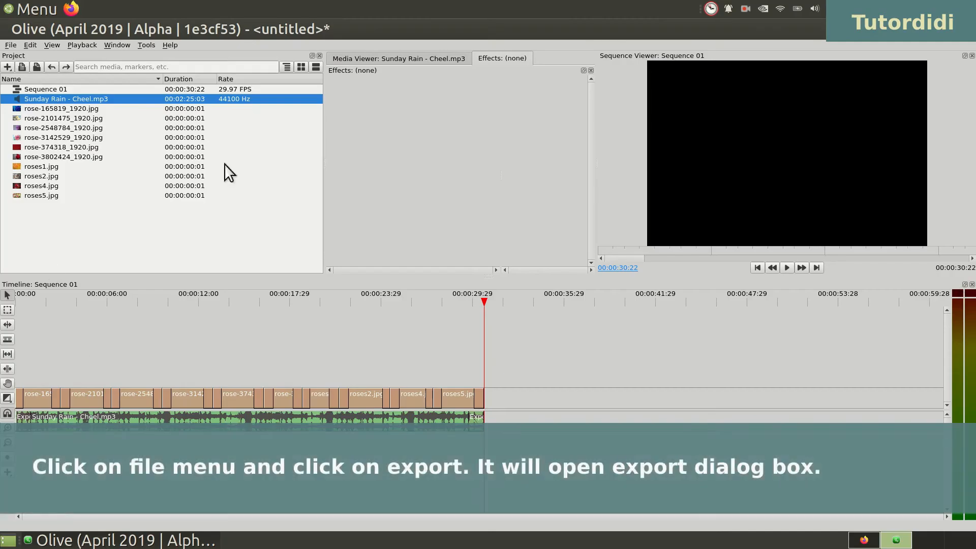
Step: Return the playhead to the start of the timeline and set the export to MPEG-4 Video with the Entire Sequence range
{"action": "left_click_drag", "start_coordinate": [475, 303], "coordinate": [2, 309]}
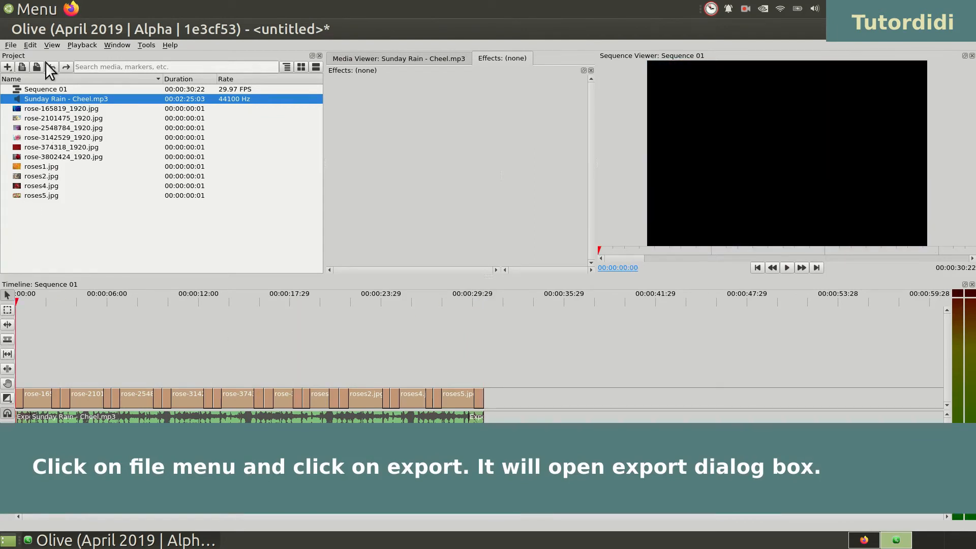
{"action": "left_click", "coordinate": [9, 47]}
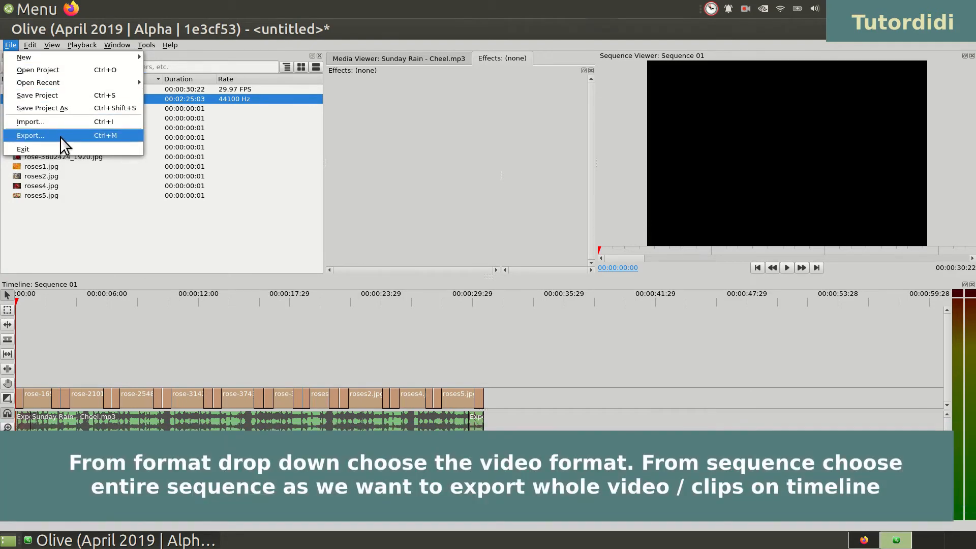
{"action": "left_click", "coordinate": [61, 137]}
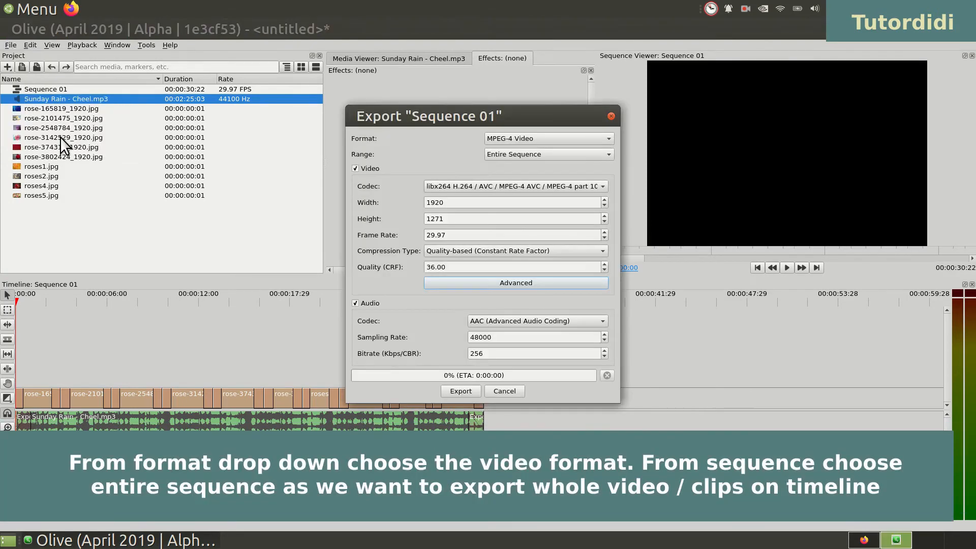
{"action": "left_click", "coordinate": [552, 136]}
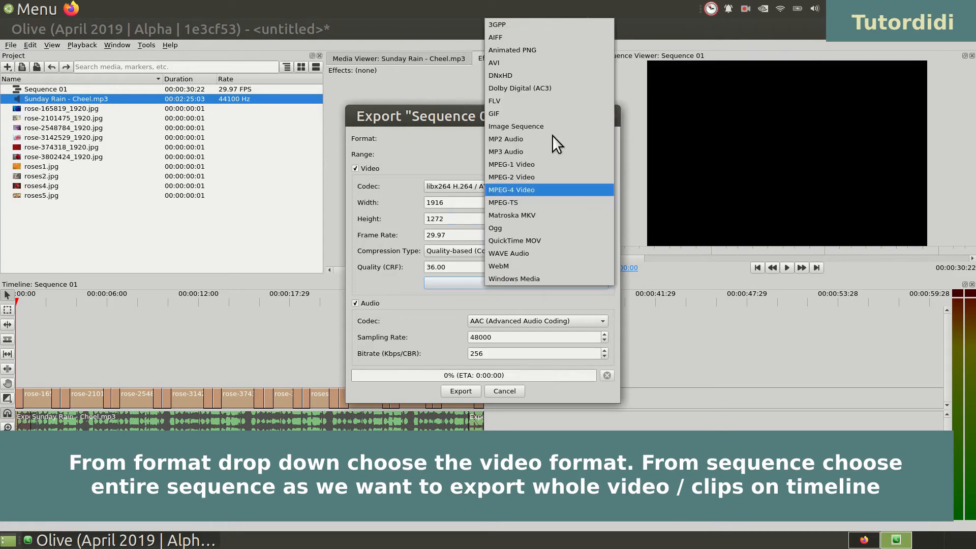
{"action": "left_click", "coordinate": [524, 191]}
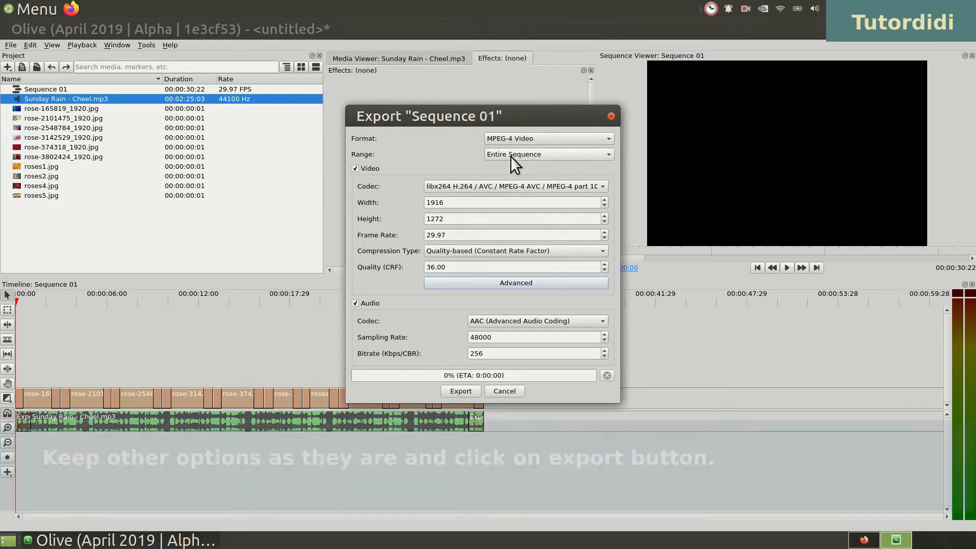
{"action": "left_click", "coordinate": [524, 155]}
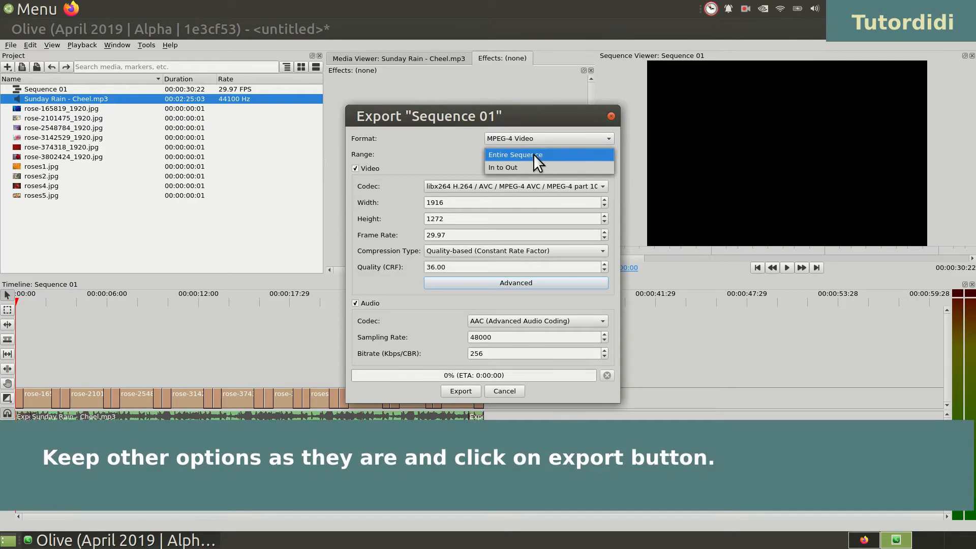
{"action": "left_click", "coordinate": [533, 154]}
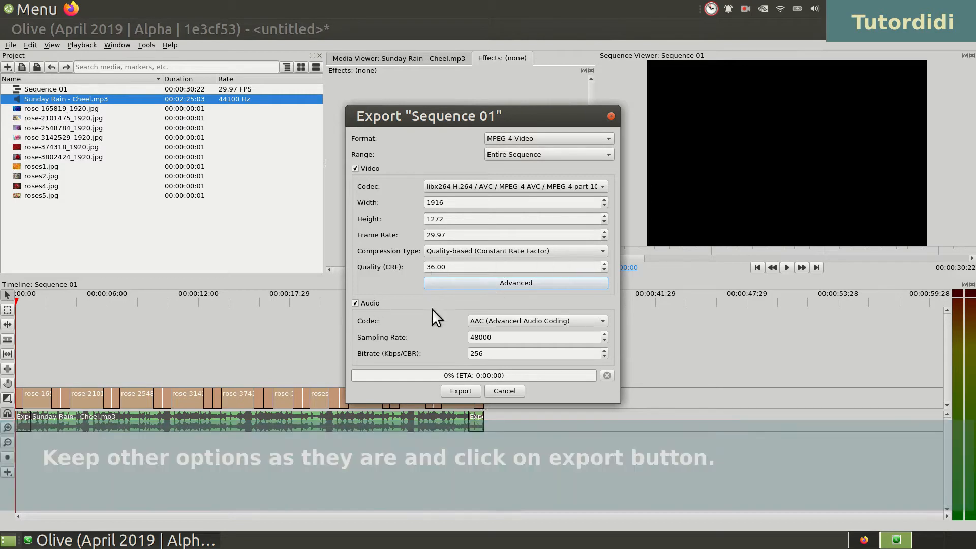
Step: Keep audio included and export the sequence to the olive folder under the file name slideshow
{"action": "left_click", "coordinate": [356, 303]}
{"action": "left_click", "coordinate": [356, 303]}
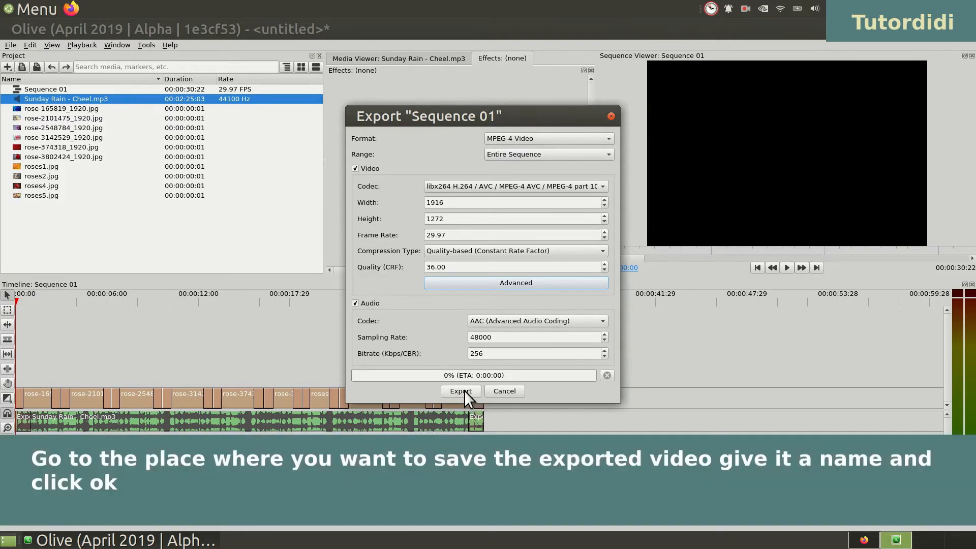
{"action": "left_click", "coordinate": [461, 391]}
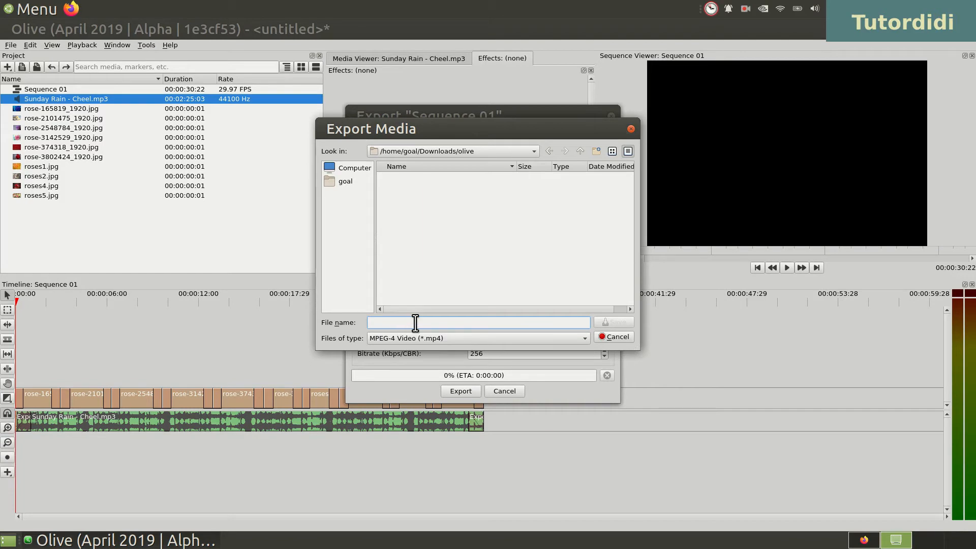
{"action": "type", "text": "slideshow"}
{"action": "left_click", "coordinate": [621, 321]}
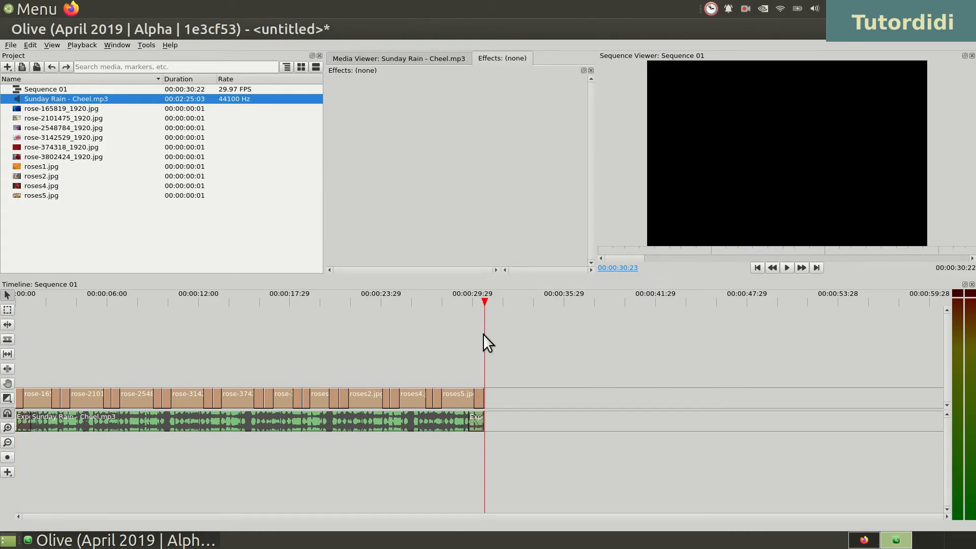
Step: Move the playhead back to 00:00:00:00 and set the in point there
{"action": "left_click_drag", "start_coordinate": [478, 308], "coordinate": [352, 336]}
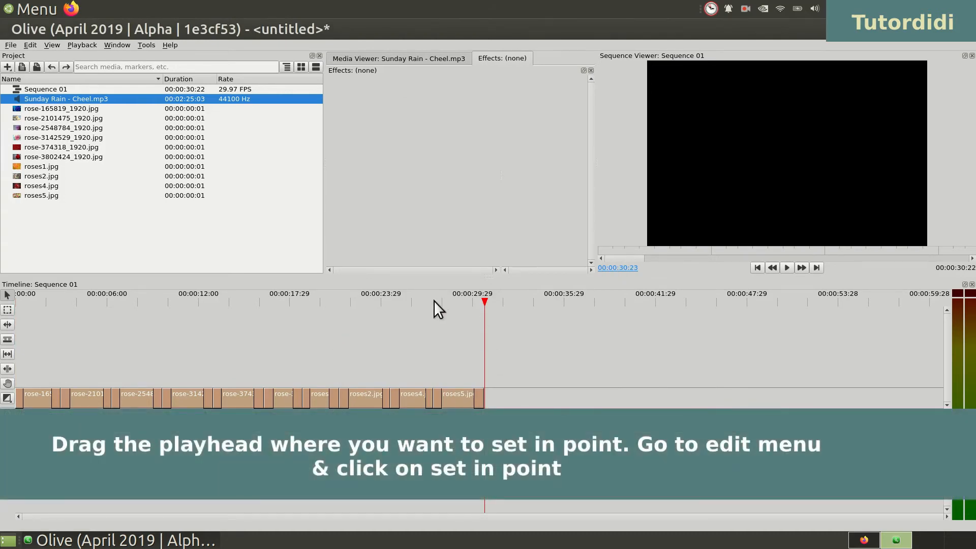
{"action": "left_click_drag", "start_coordinate": [485, 303], "coordinate": [2, 309]}
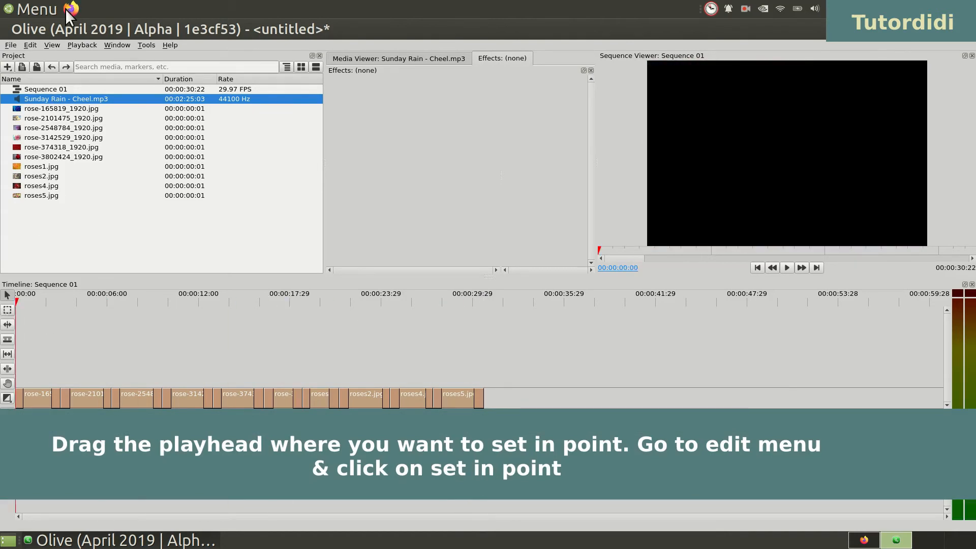
{"action": "left_click", "coordinate": [29, 46]}
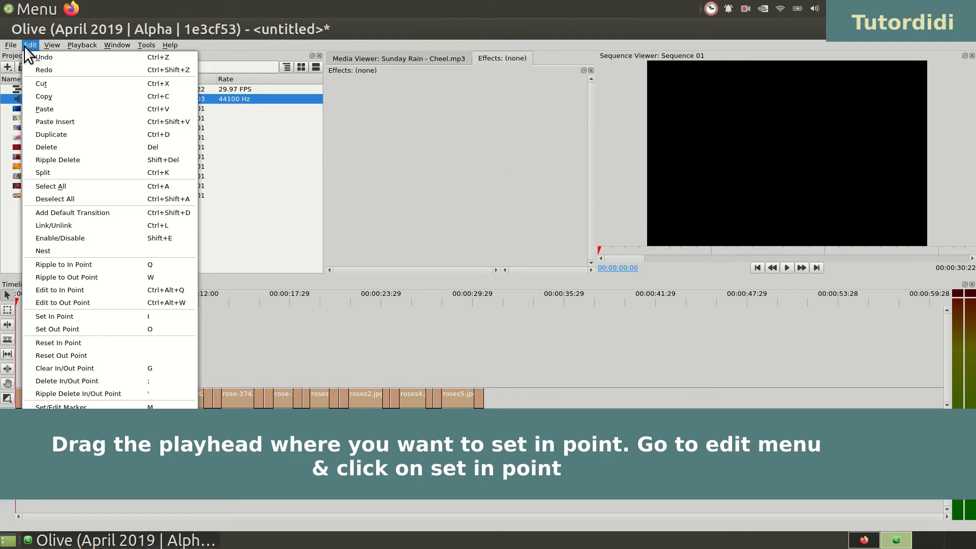
{"action": "left_click", "coordinate": [61, 317]}
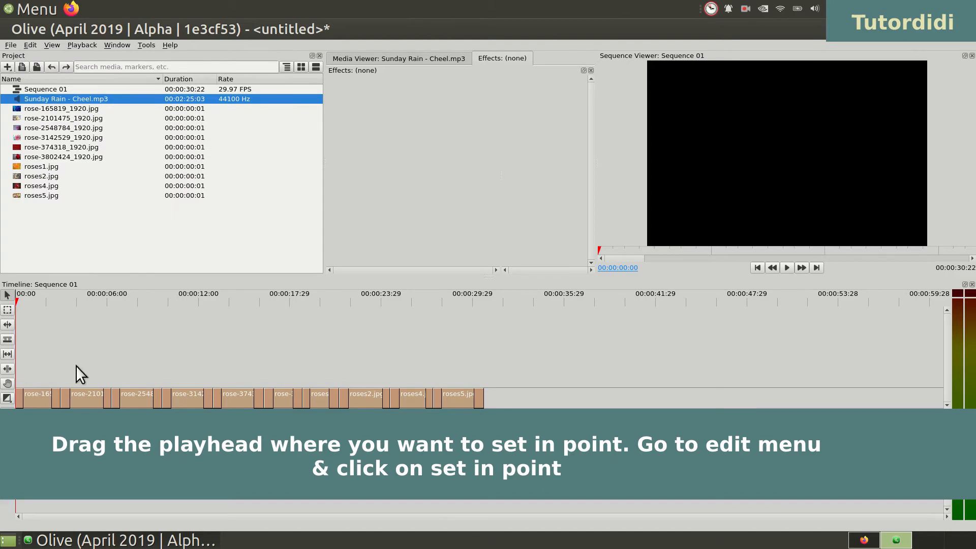
Step: Set the out point with the playhead at 00:00:09:02, and extend it to 00:00:09:19
{"action": "left_click", "coordinate": [142, 404]}
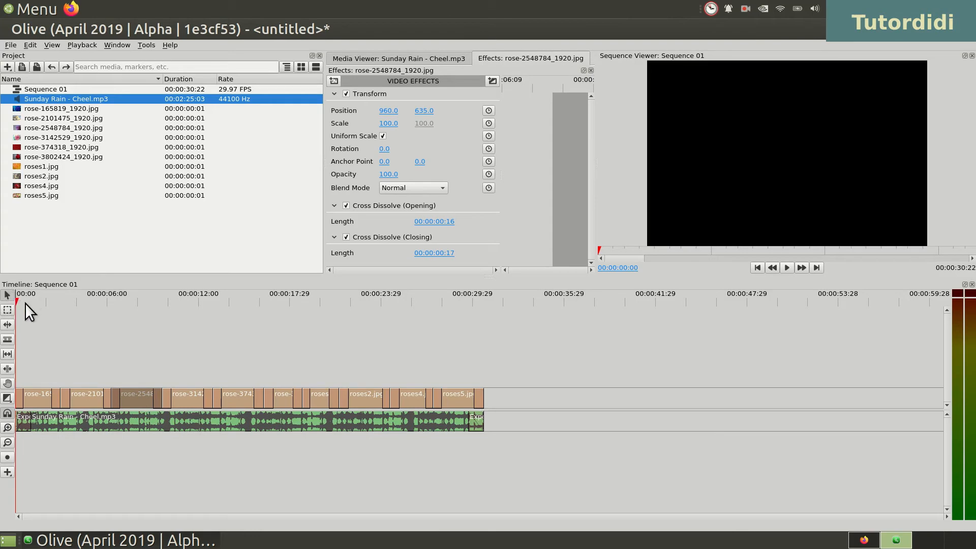
{"action": "left_click_drag", "start_coordinate": [24, 304], "coordinate": [152, 322]}
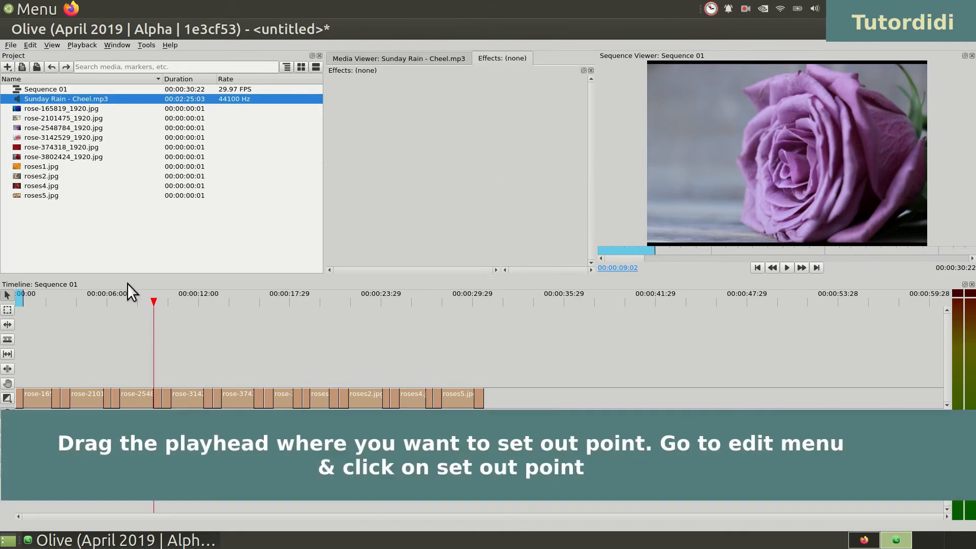
{"action": "left_click", "coordinate": [30, 45]}
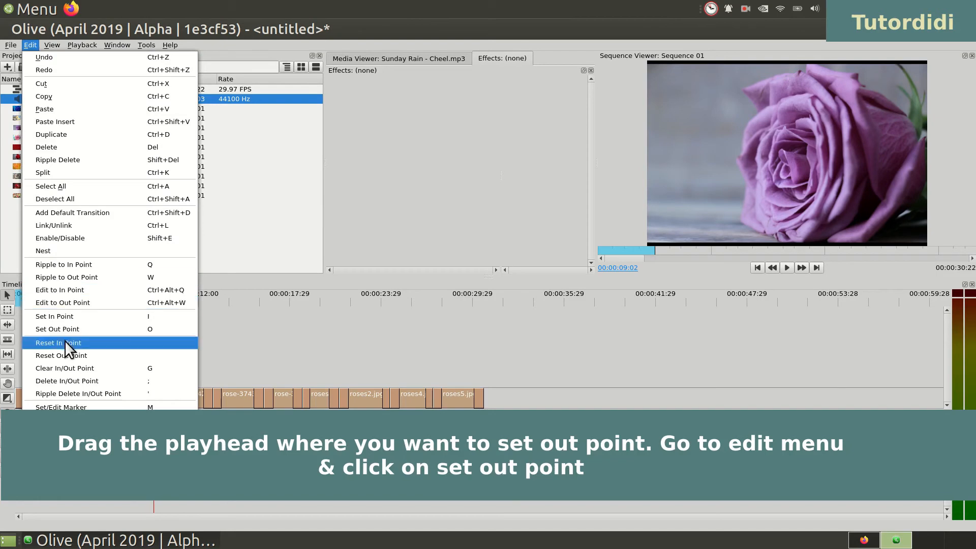
{"action": "left_click", "coordinate": [75, 331]}
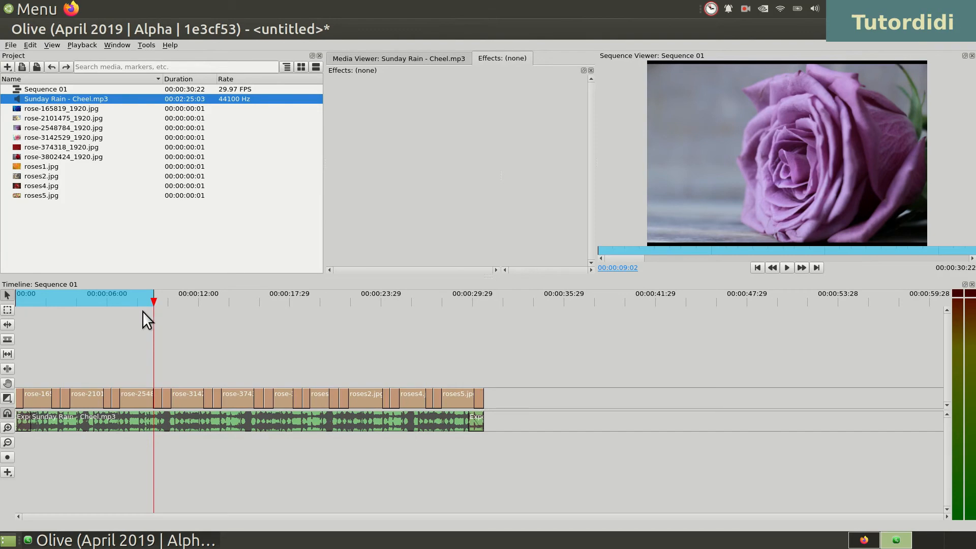
{"action": "mouse_move", "coordinate": [153, 303]}
{"action": "left_mouse_down"}
{"action": "mouse_move", "coordinate": [168, 304]}
{"action": "mouse_move", "coordinate": [157, 303]}
{"action": "left_mouse_up"}
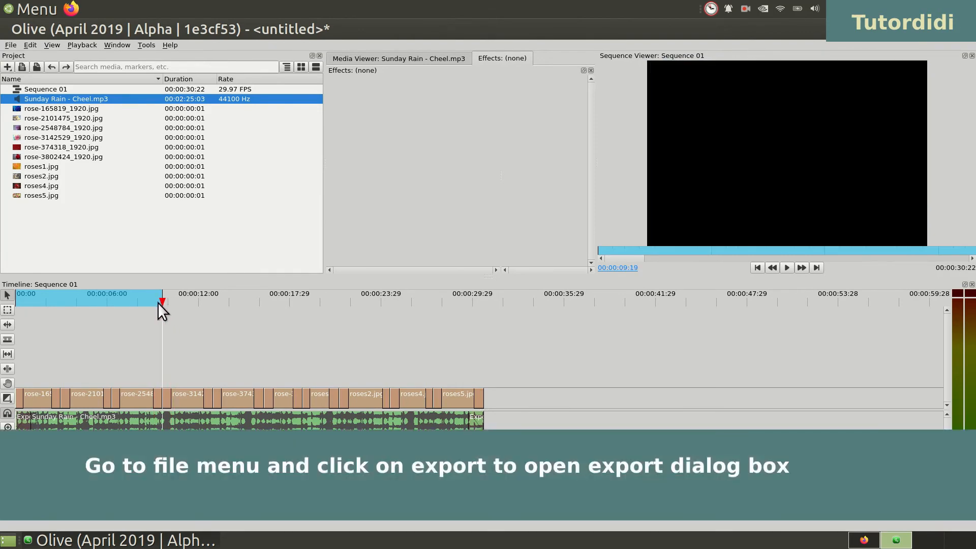
Step: Open the export settings for the sequence and choose the In to Out range with the MPEG-4 Video format
{"action": "left_click", "coordinate": [10, 46]}
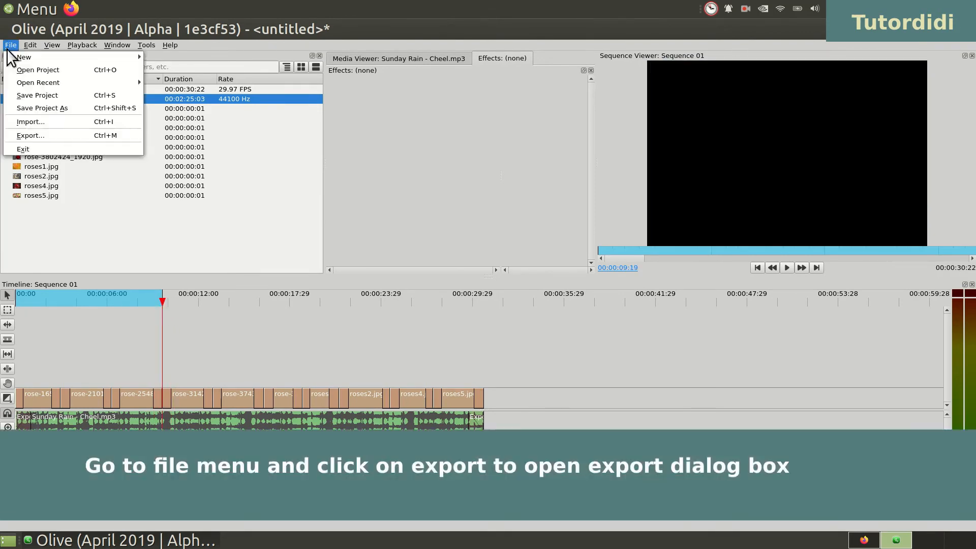
{"action": "left_click", "coordinate": [47, 136]}
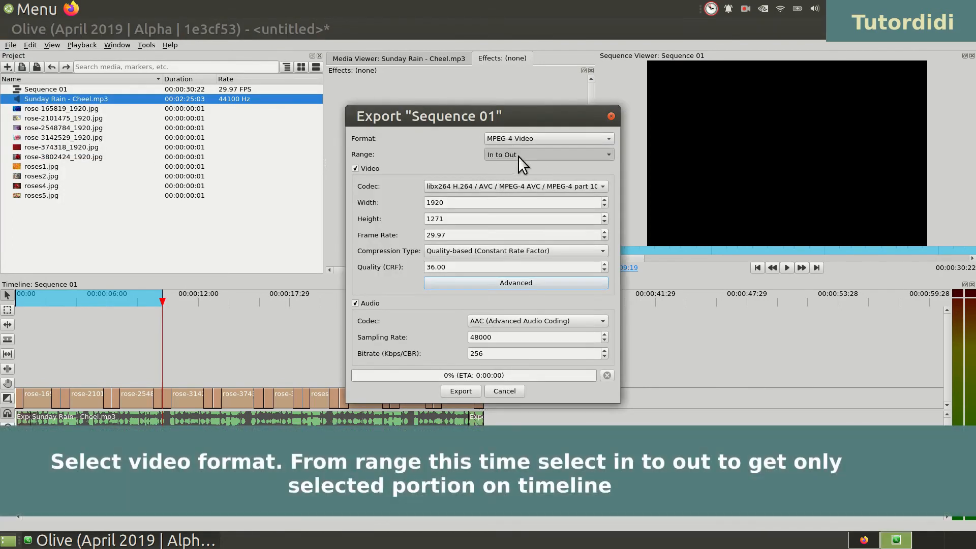
{"action": "left_click", "coordinate": [518, 156]}
{"action": "left_click", "coordinate": [527, 140]}
{"action": "left_click", "coordinate": [512, 155]}
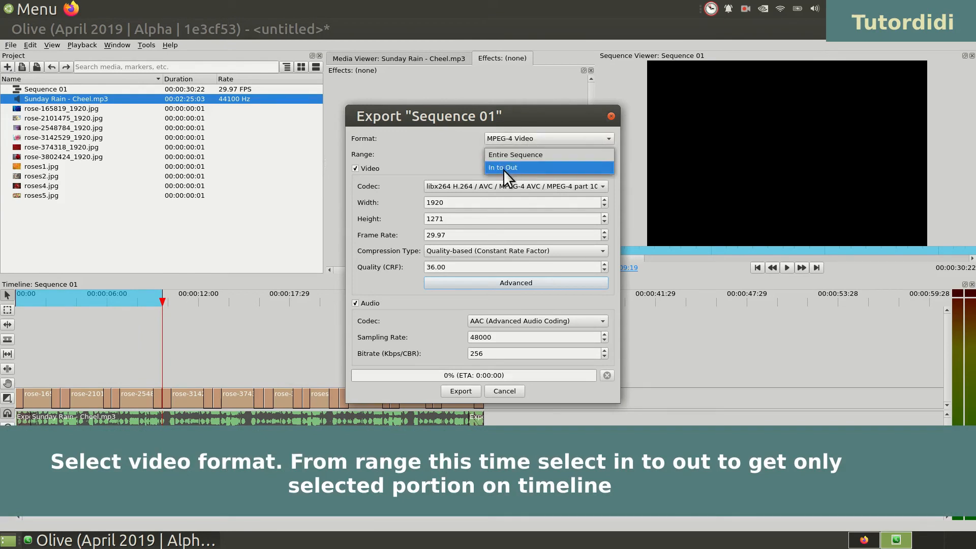
{"action": "left_click", "coordinate": [503, 170]}
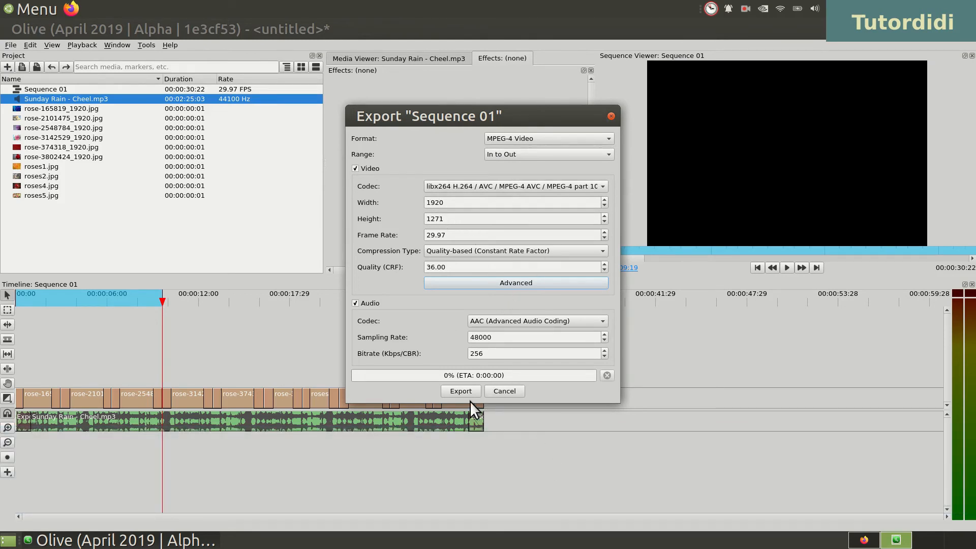
Step: Try to export the marked range and change the export height to the even value 1270
{"action": "left_click", "coordinate": [461, 391]}
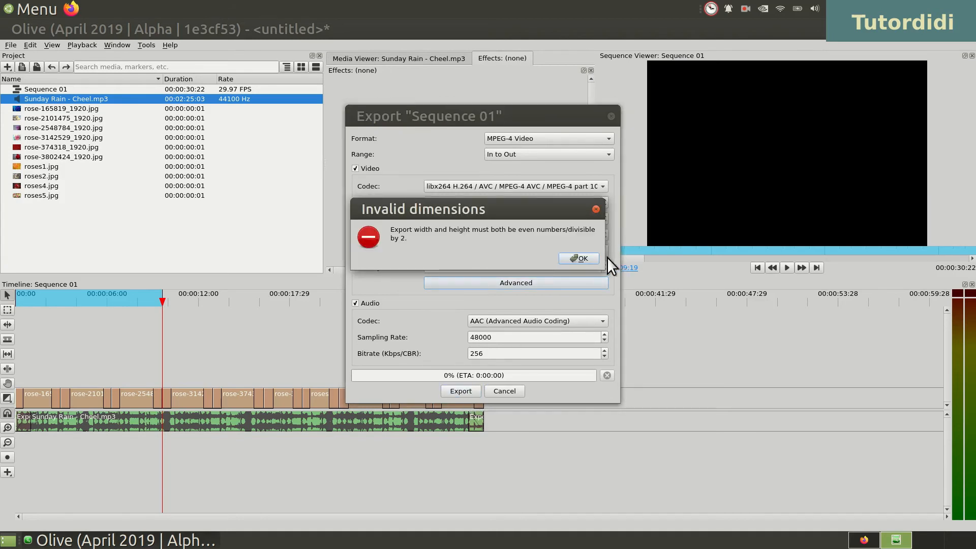
{"action": "left_click", "coordinate": [563, 256]}
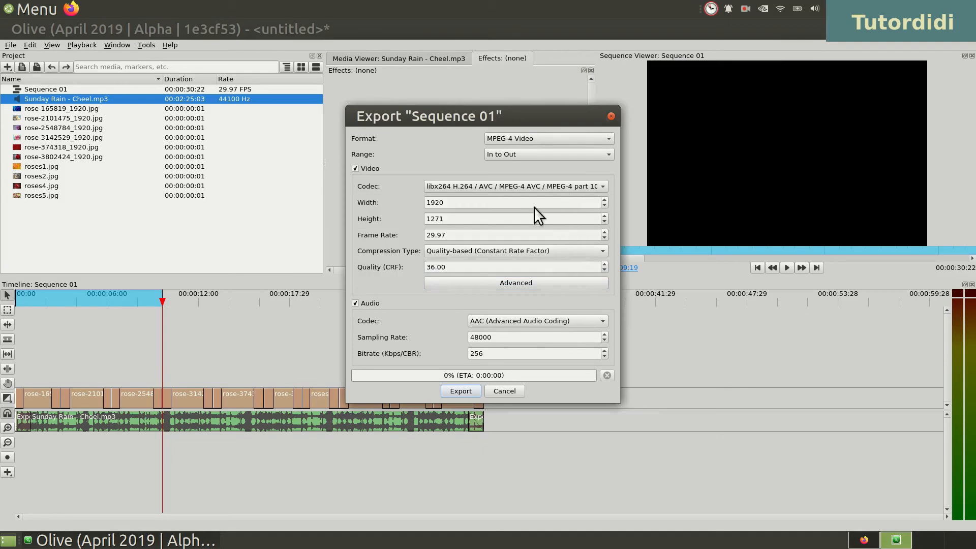
{"action": "left_click", "coordinate": [606, 220]}
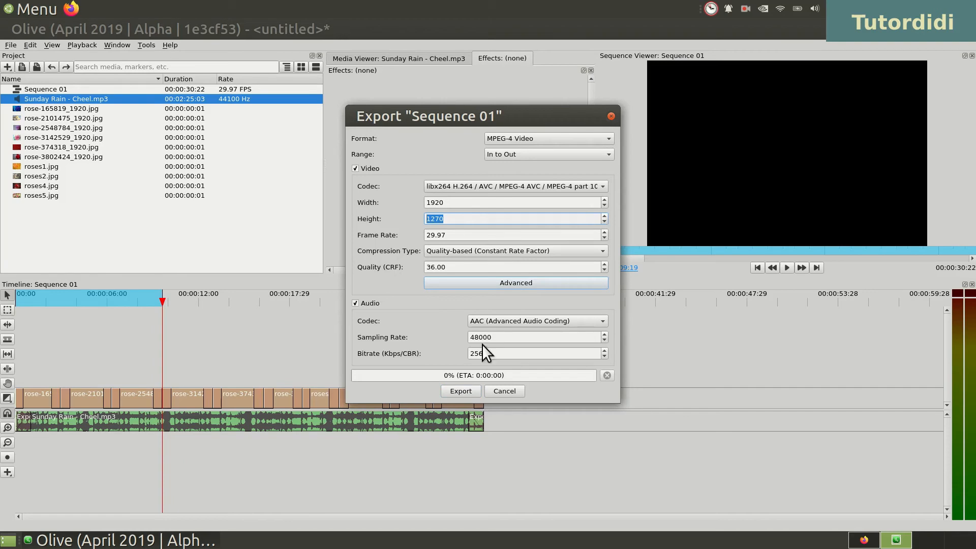
Step: Export the in-to-out range to the olive folder under the file name inout
{"action": "left_click", "coordinate": [473, 388]}
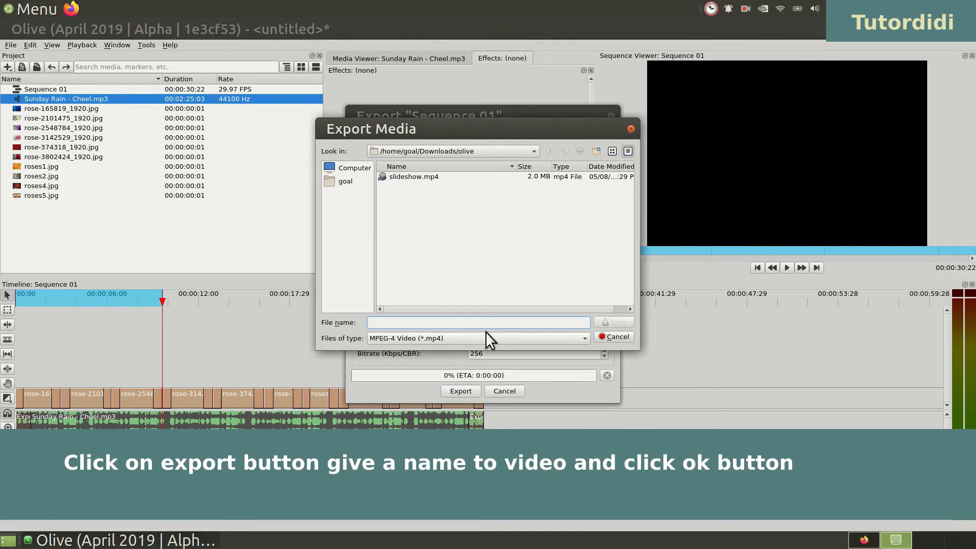
{"action": "type", "text": "inout"}
{"action": "left_click", "coordinate": [619, 322]}
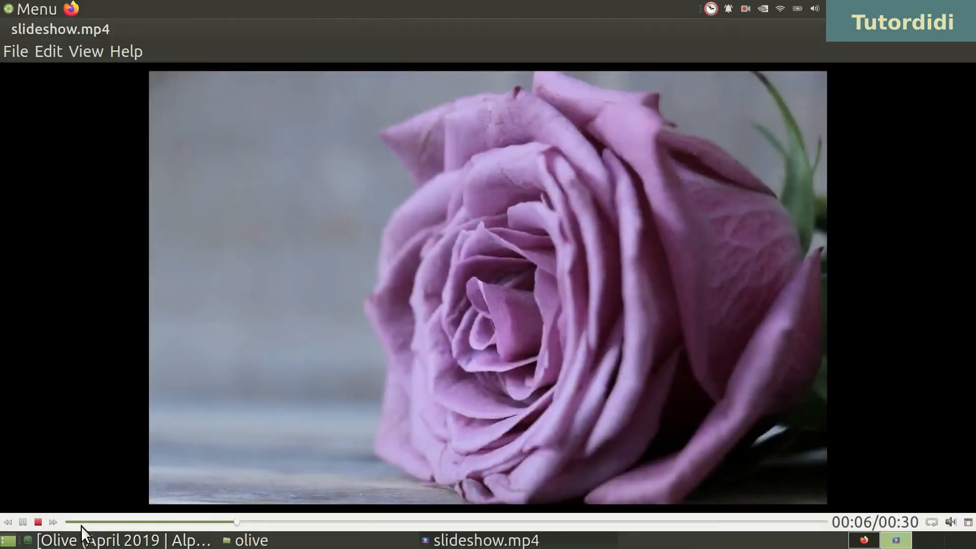
Step: Switch to the video player showing slideshow.mp4 and replay the exported video from near its beginning
{"action": "left_click", "coordinate": [81, 524]}
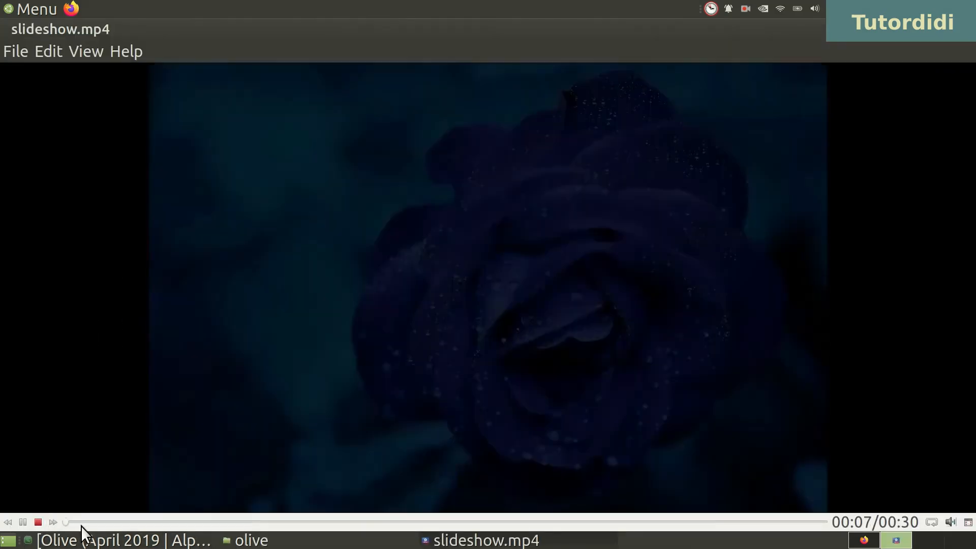